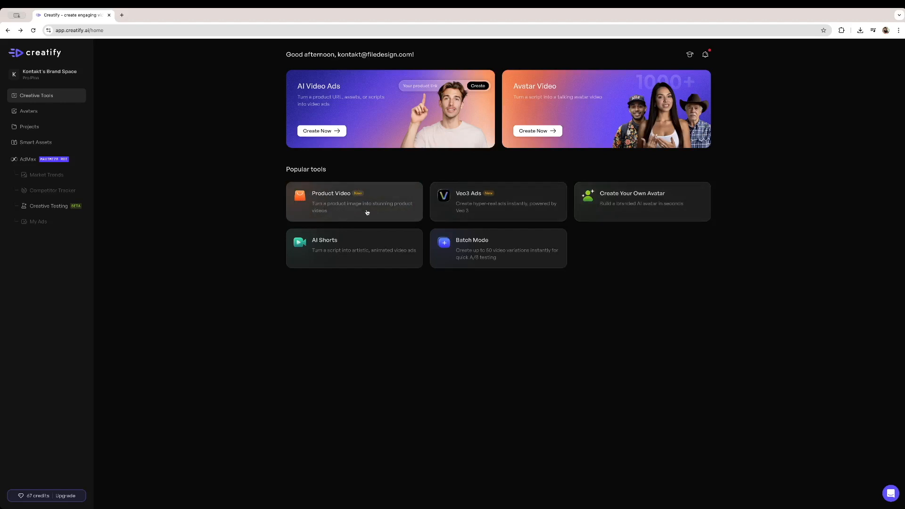
# - Open the Product Video tool and load the sample Coca-Cola bottle as the product image
pyautogui.click(350, 210)
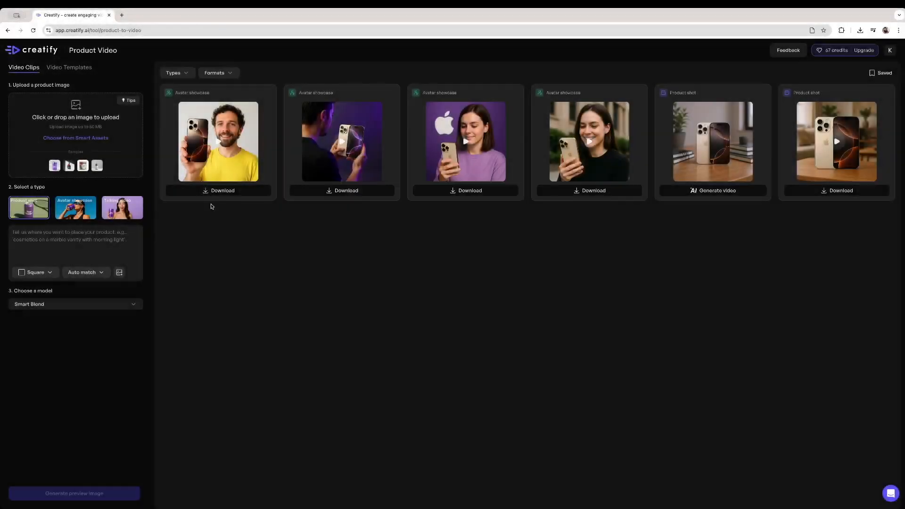
pyautogui.click(69, 165)
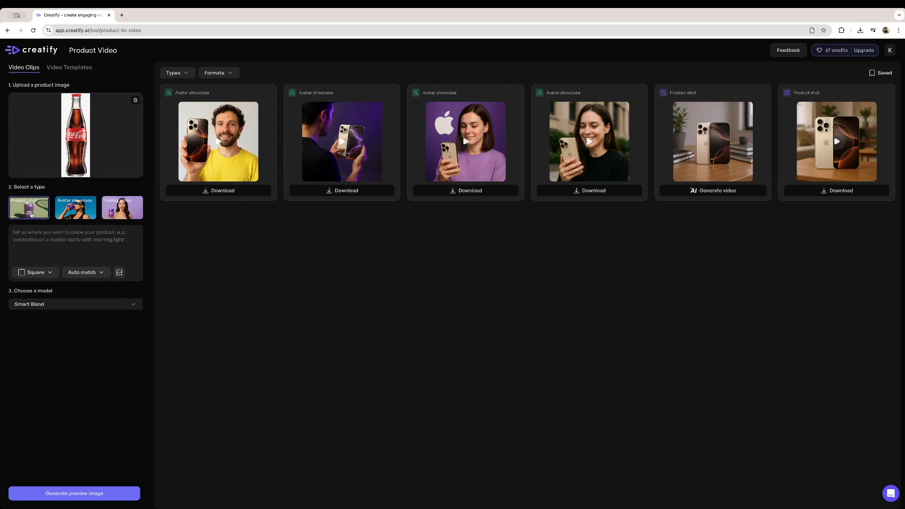
# - Select the Avatar showcase type and describe the scene as 'Model shows the bottle to the camera and turns it around'
pyautogui.click(73, 212)
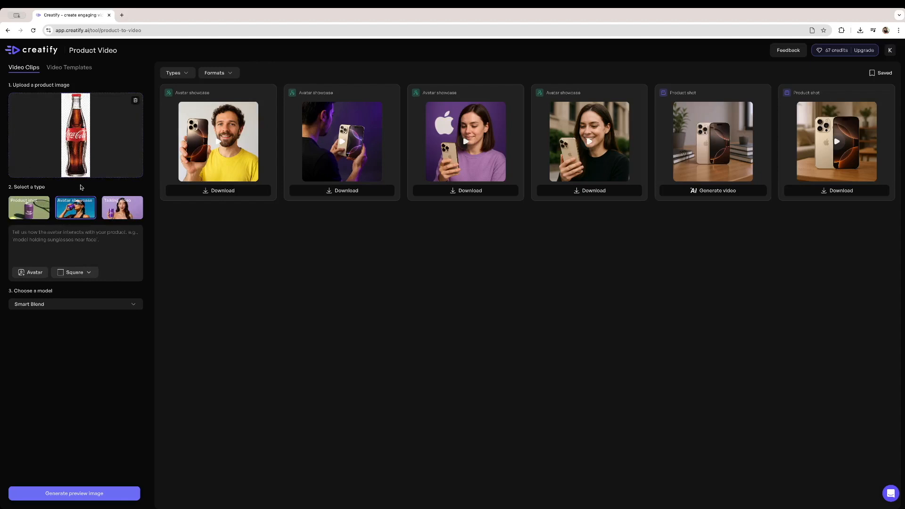
pyautogui.click(63, 246)
pyautogui.write('Model sh')
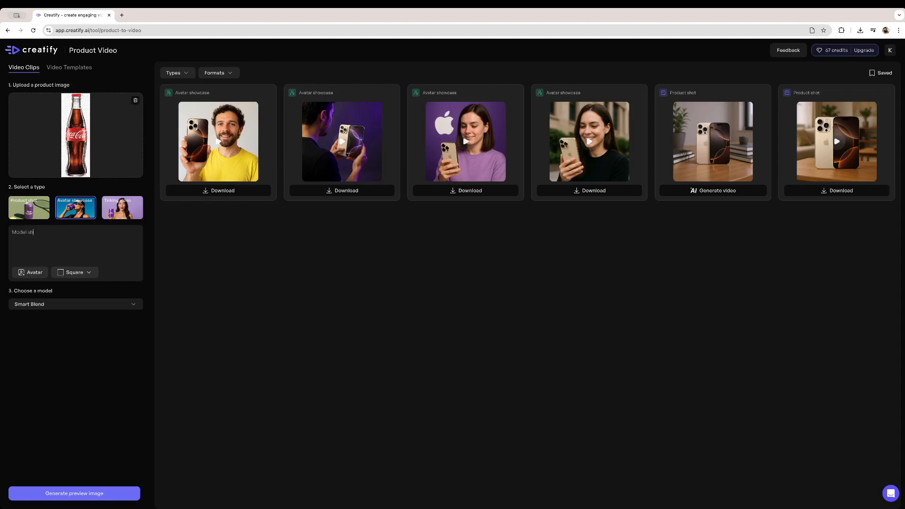
pyautogui.write('ows the bottle to the camera and turns it around')
# - Choose the styled avatar Charlotte for the scene
pyautogui.click(37, 273)
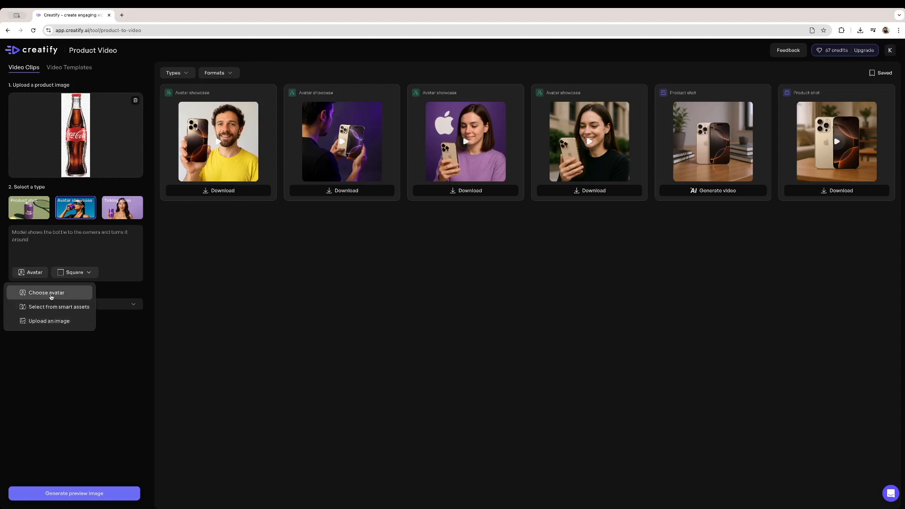
pyautogui.click(47, 293)
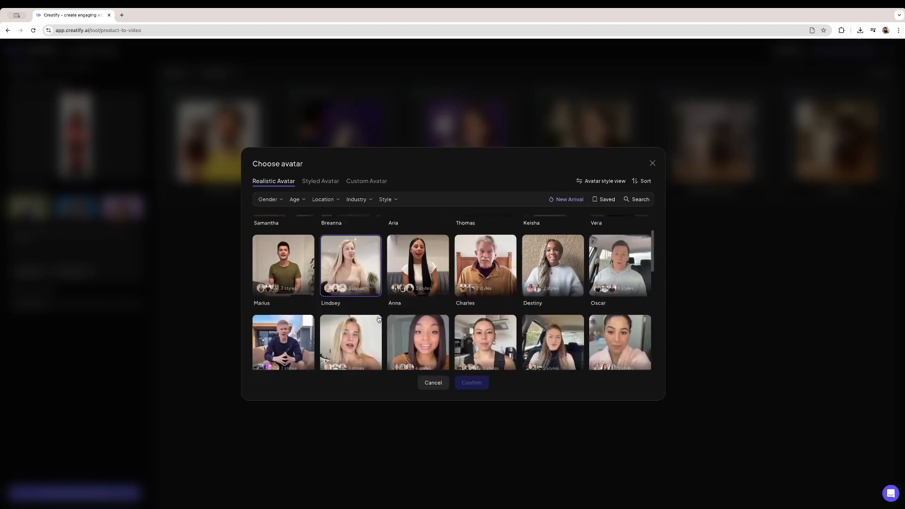
pyautogui.click(380, 185)
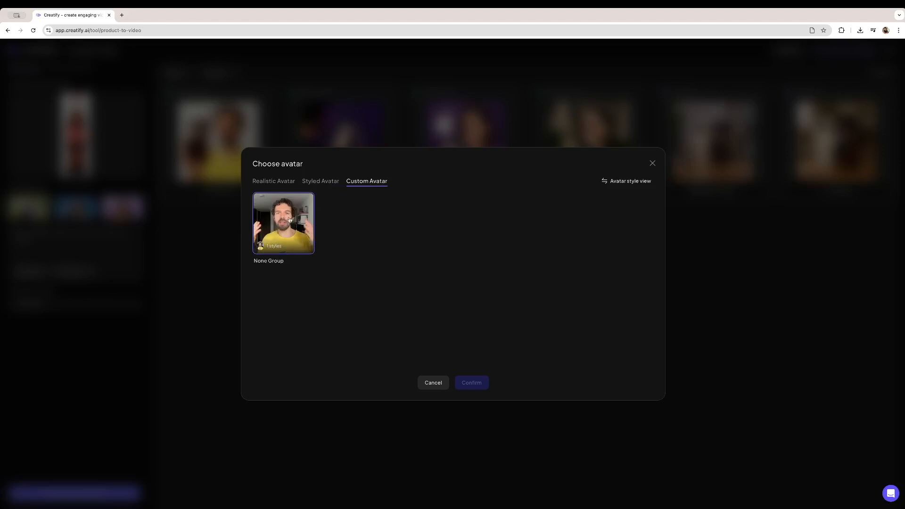
pyautogui.click(293, 182)
pyautogui.click(321, 182)
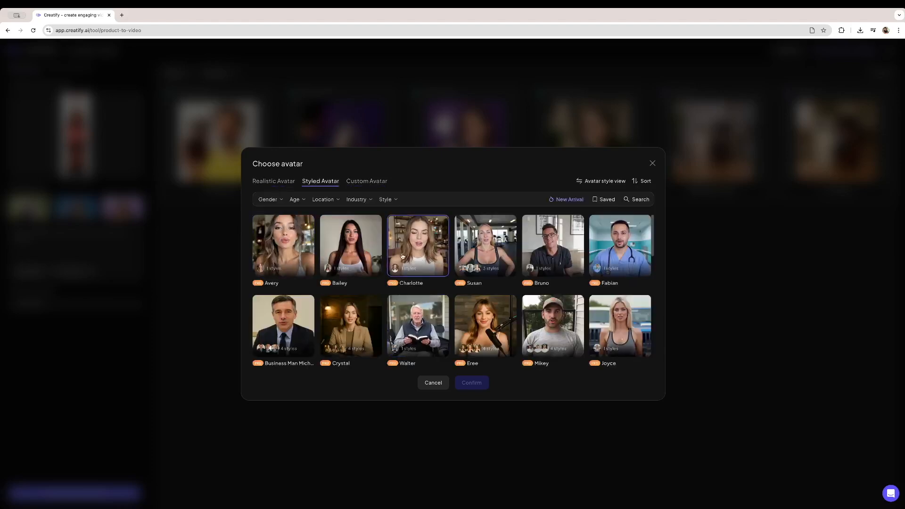
pyautogui.click(411, 264)
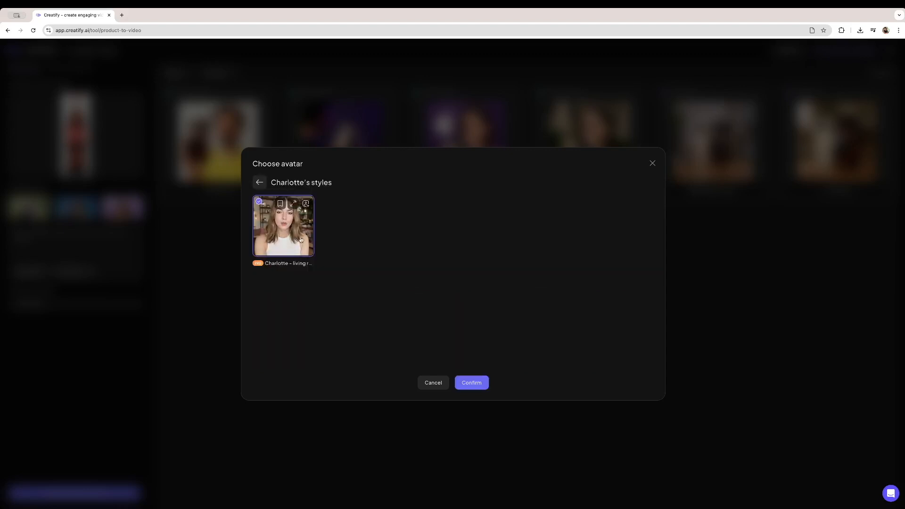
pyautogui.click(472, 383)
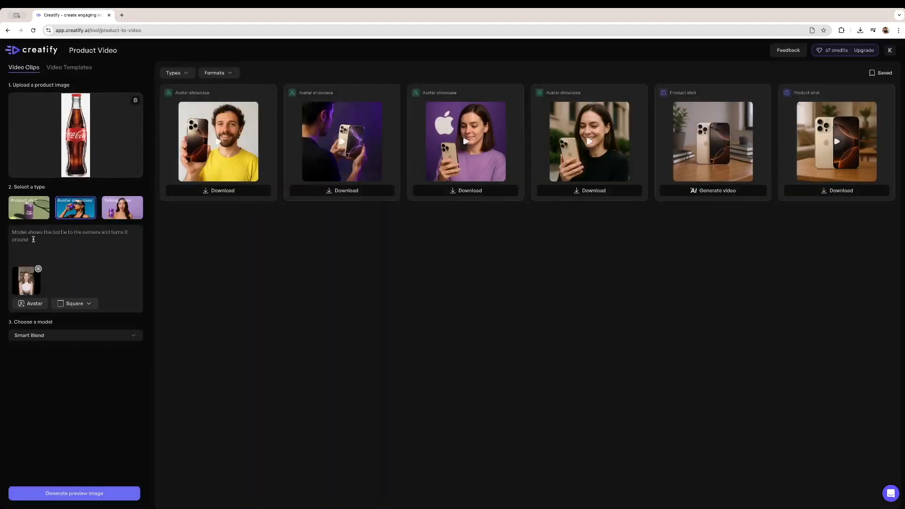
# - Generate a preview image of the avatar with the bottle in square format and close the preview
pyautogui.click(72, 304)
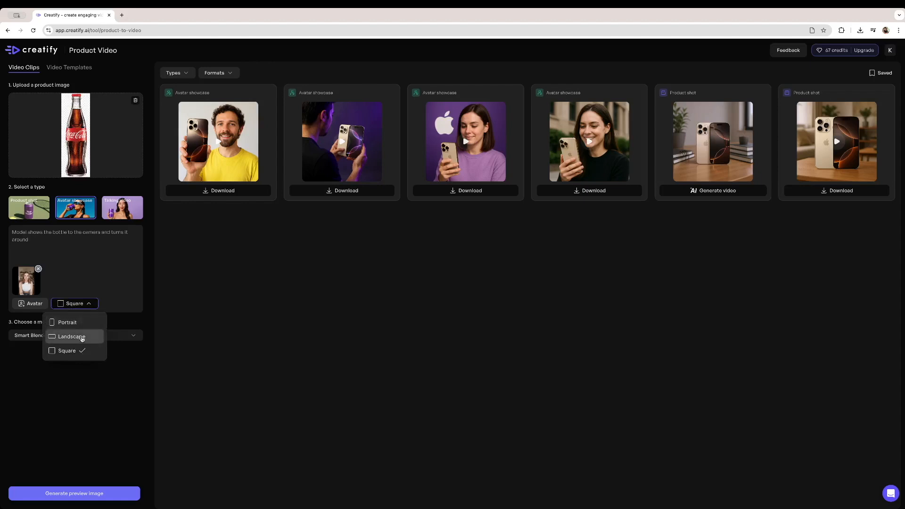
pyautogui.click(92, 268)
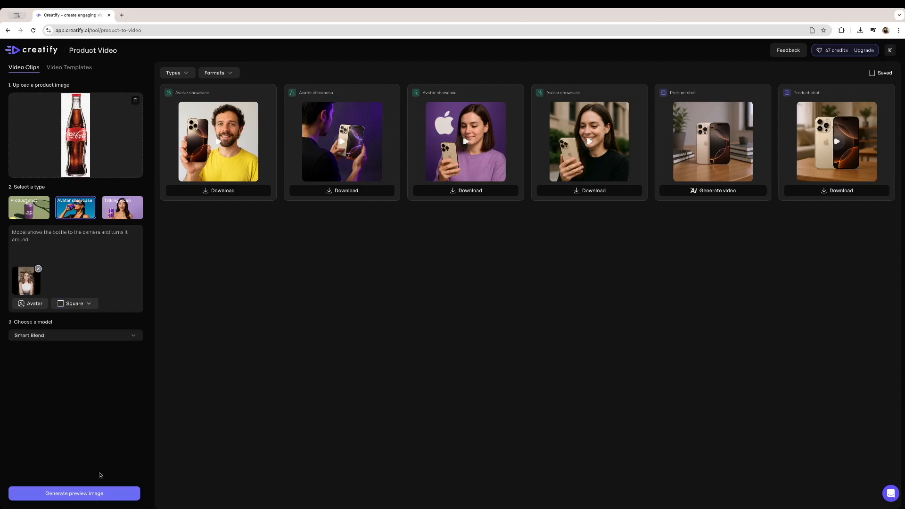
pyautogui.click(94, 493)
pyautogui.click(407, 314)
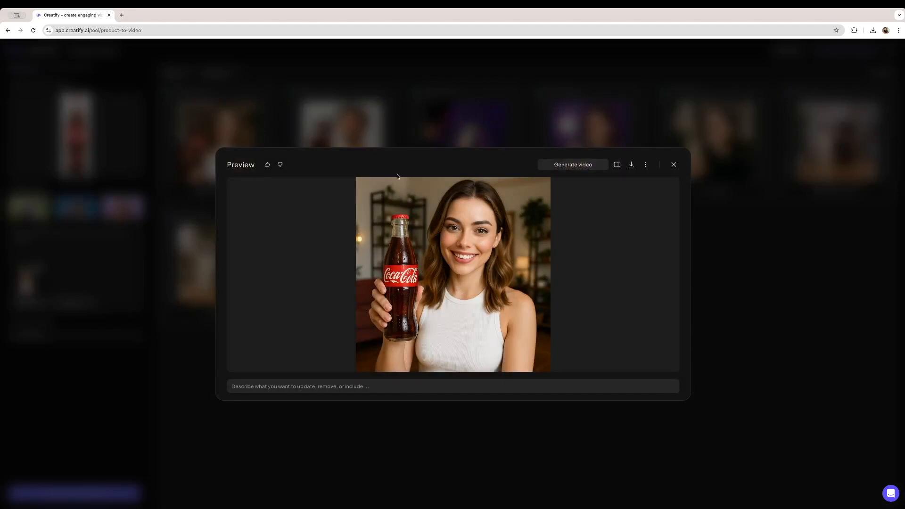
pyautogui.click(674, 164)
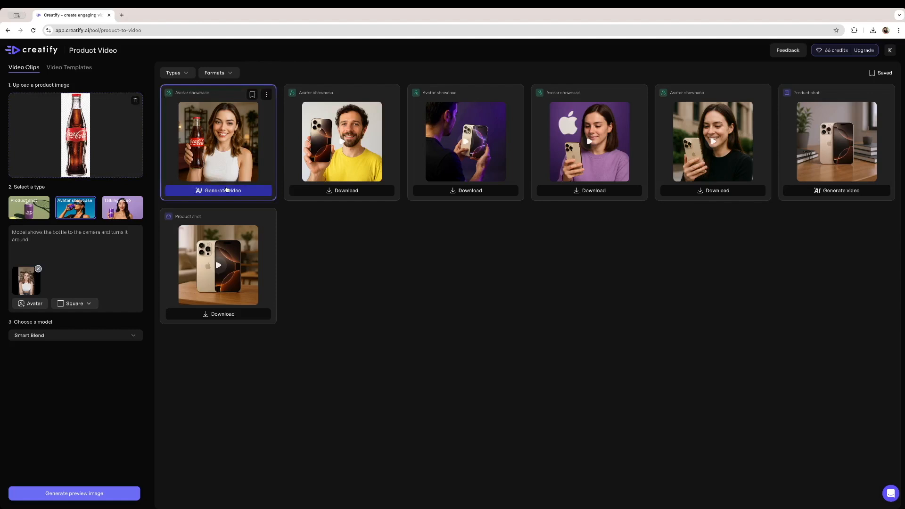
# - Start video generation from the new preview and enter the prompt 'Model shows the bottle to the camera and turns it around'
pyautogui.click(222, 191)
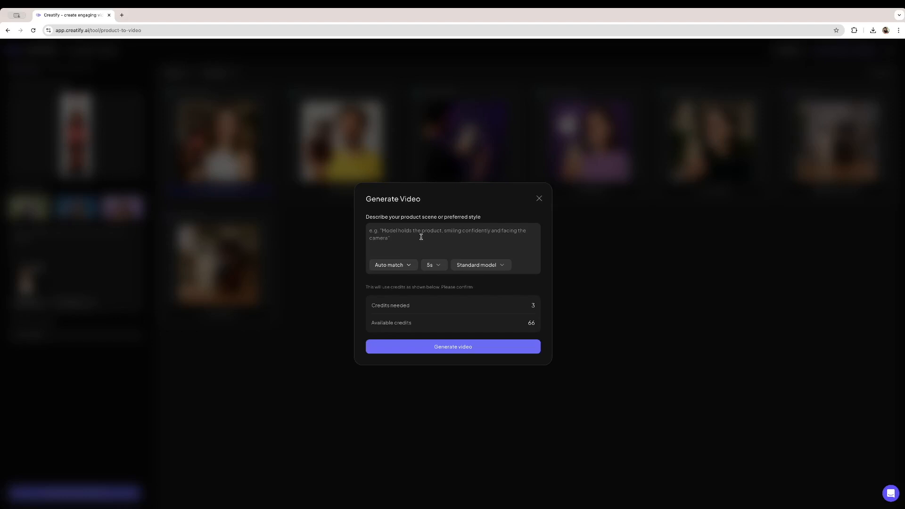
pyautogui.write('Model shows the bottle to the camera and')
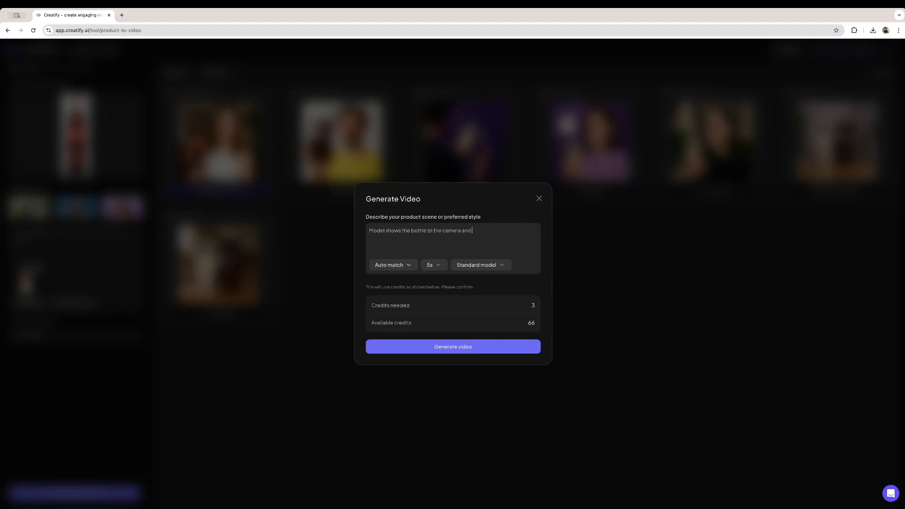
pyautogui.write(' turns it around')
# - Set the video duration to 10s
pyautogui.click(384, 265)
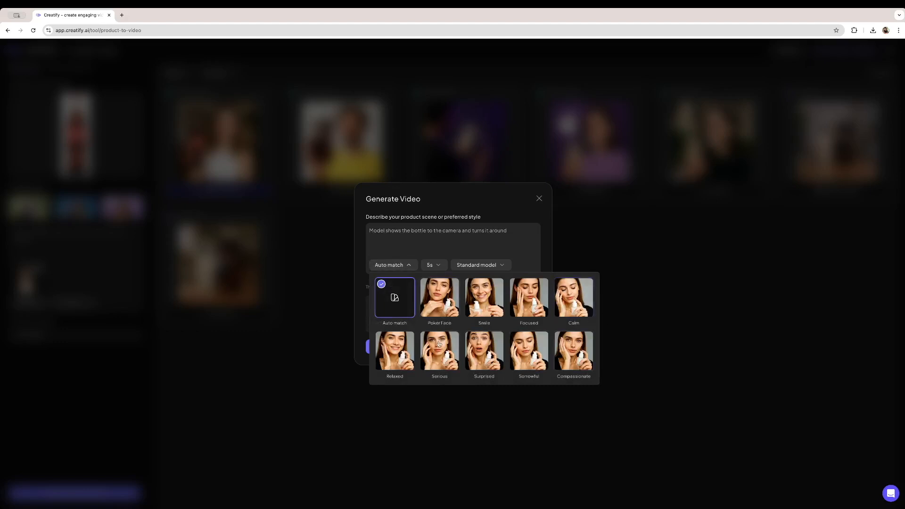
pyautogui.click(406, 254)
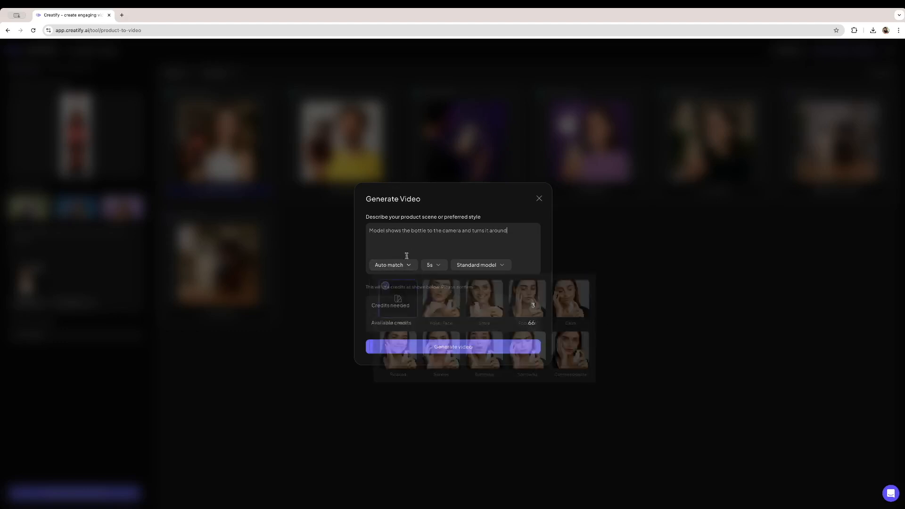
pyautogui.click(430, 266)
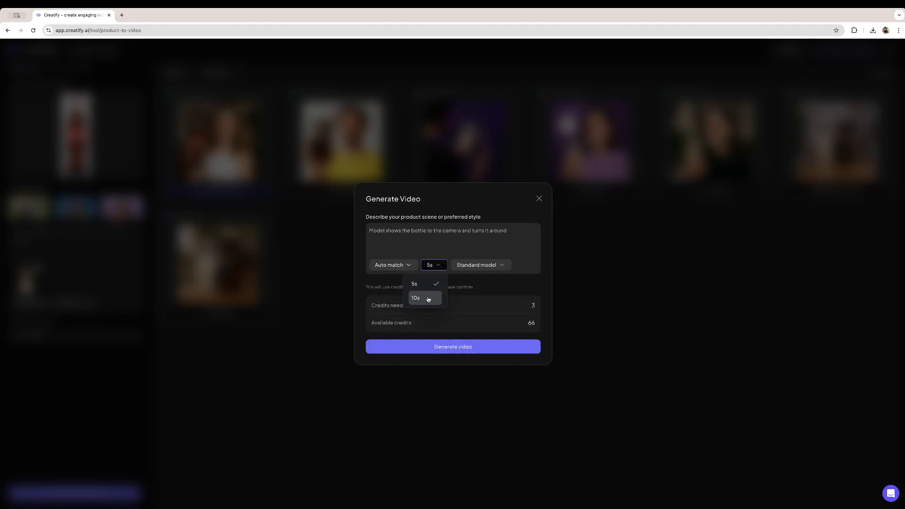
pyautogui.click(428, 299)
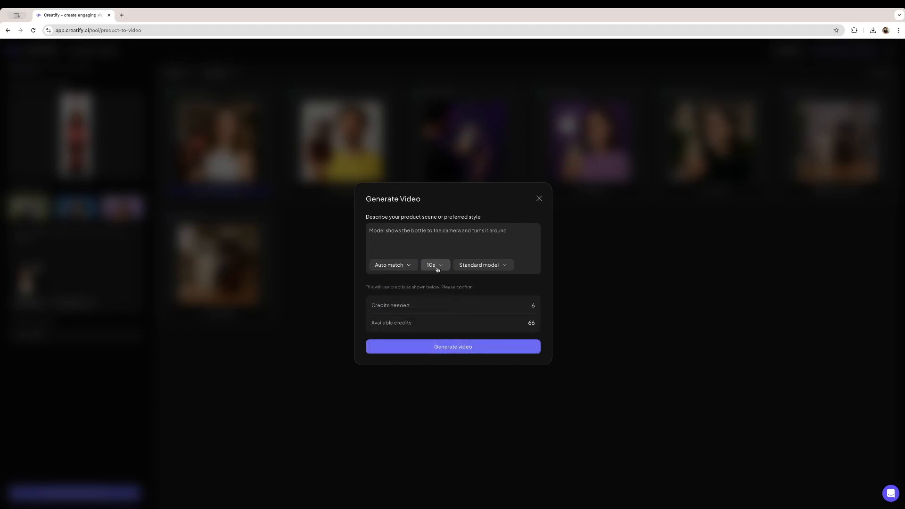
# - Switch to the Professional model and generate the video
pyautogui.click(470, 269)
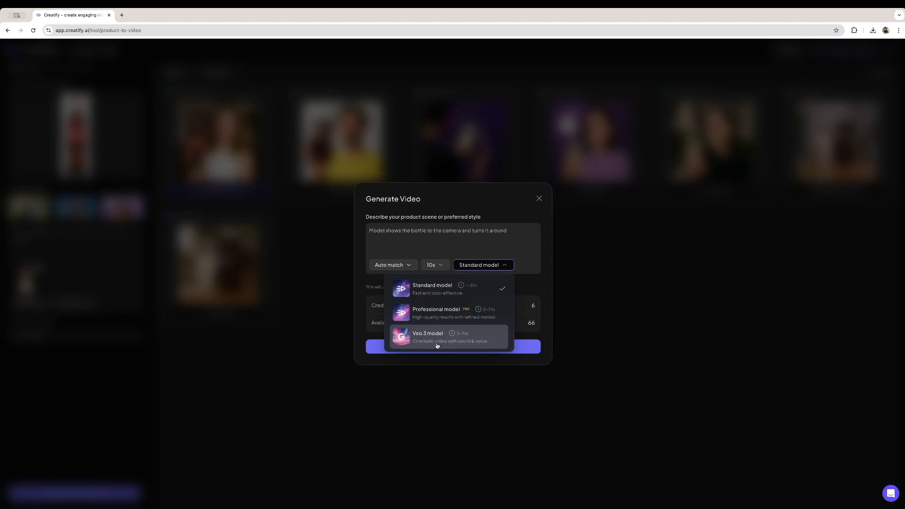
pyautogui.click(460, 320)
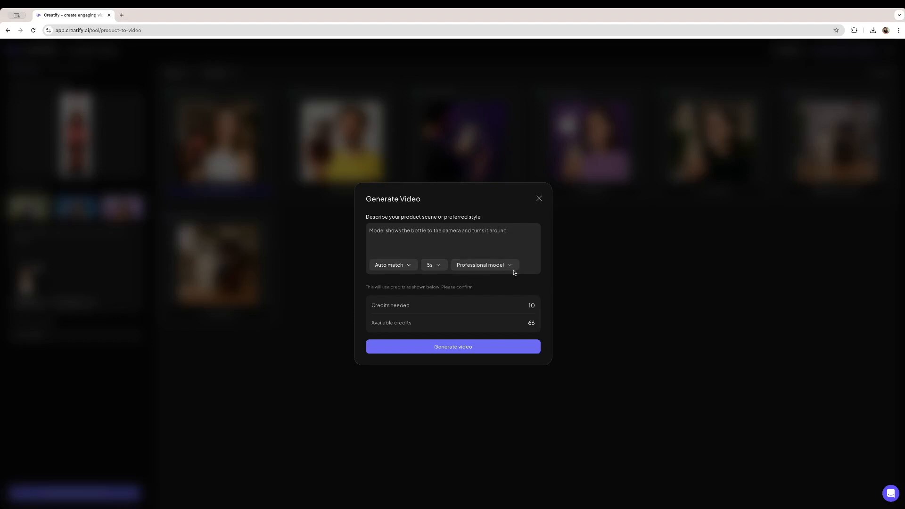
pyautogui.click(438, 351)
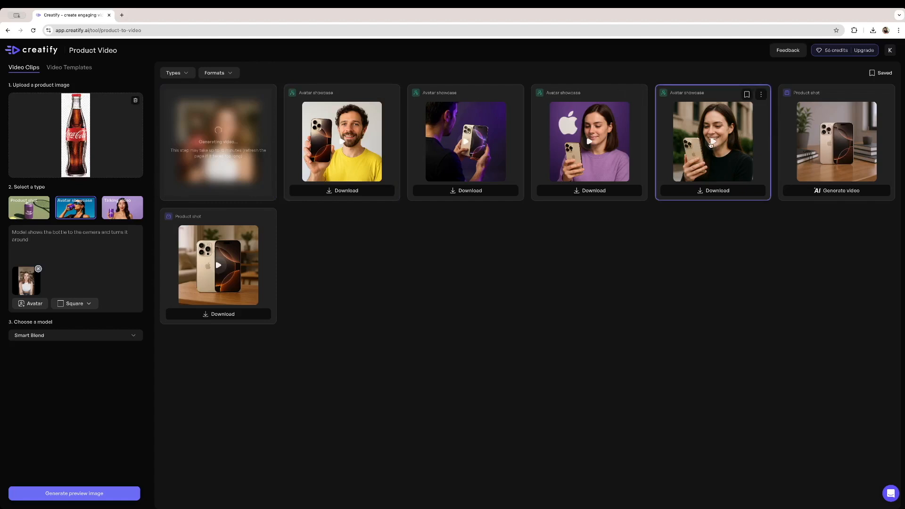
# - Preview the existing sample avatar showcase videos
pyautogui.click(589, 142)
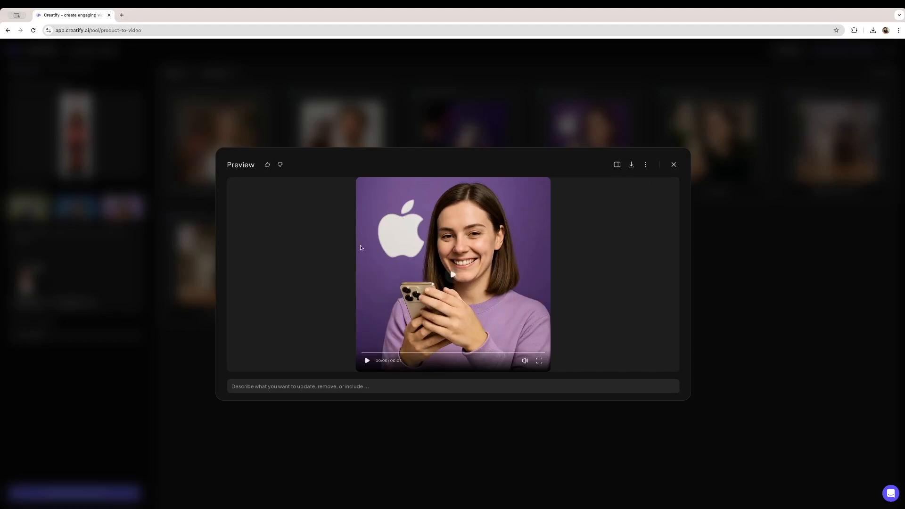
pyautogui.click(520, 265)
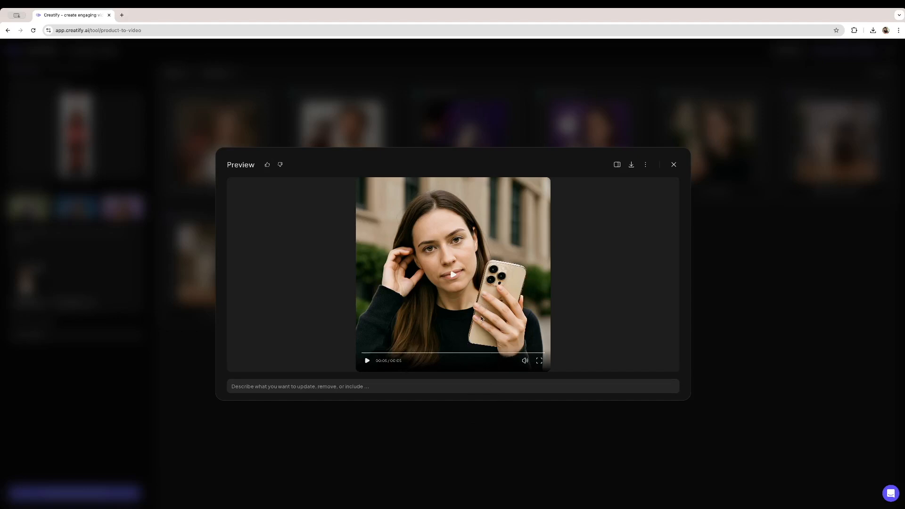
pyautogui.click(453, 254)
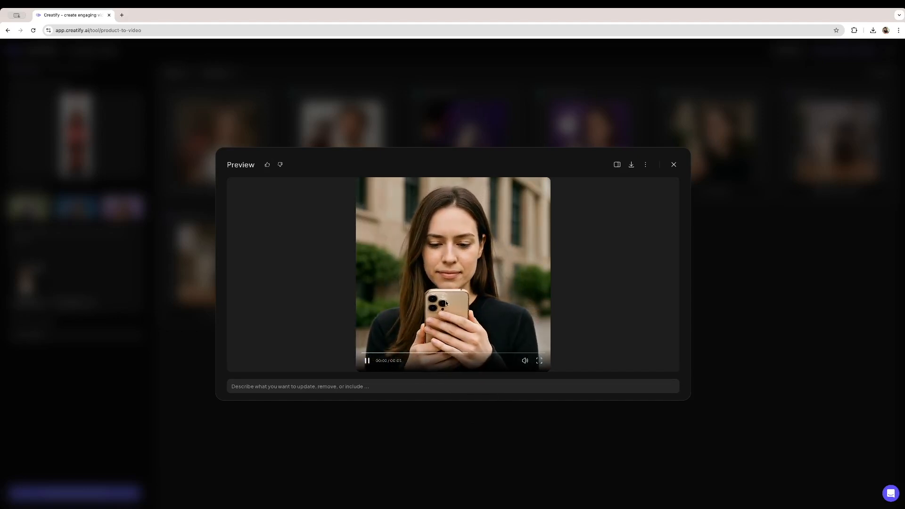
pyautogui.press('Escape')
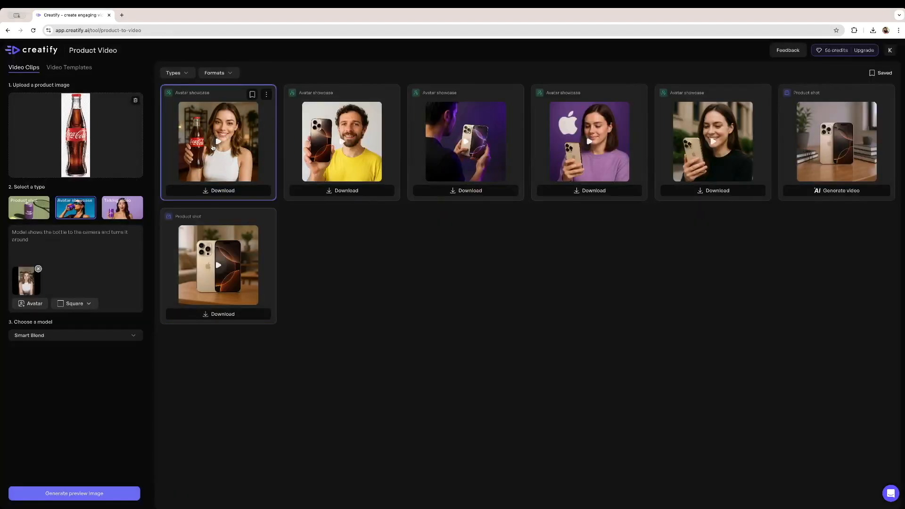
# - Play back the generated Coca-Cola avatar video in the preview and close it
pyautogui.click(227, 132)
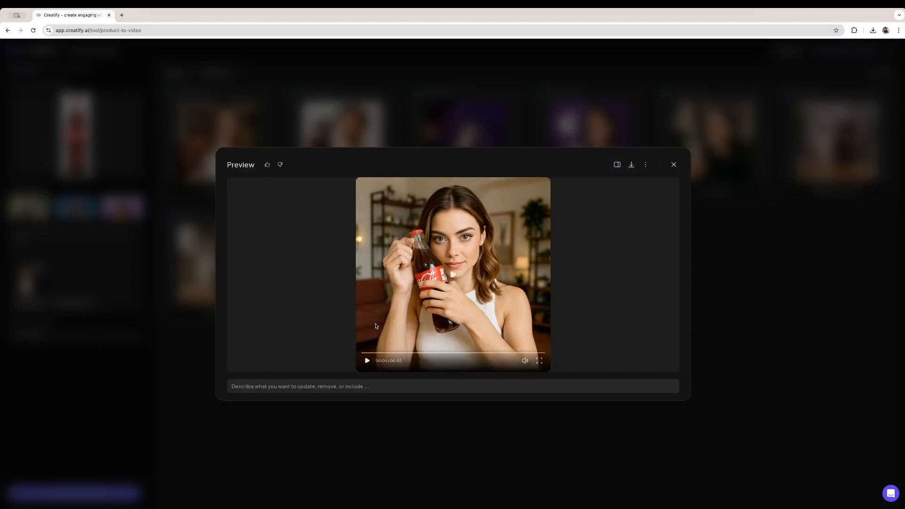
pyautogui.click(389, 353)
pyautogui.moveTo(390, 355); pyautogui.dragTo(361, 354)
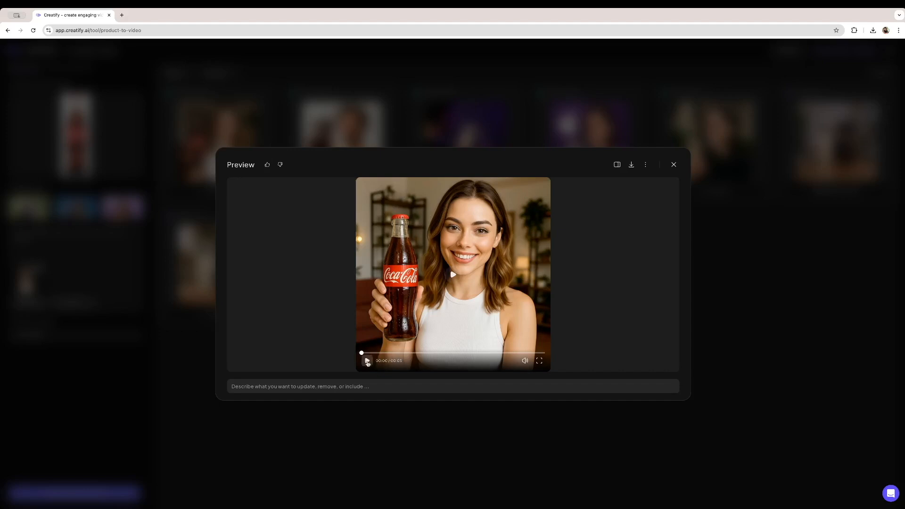
pyautogui.click(367, 362)
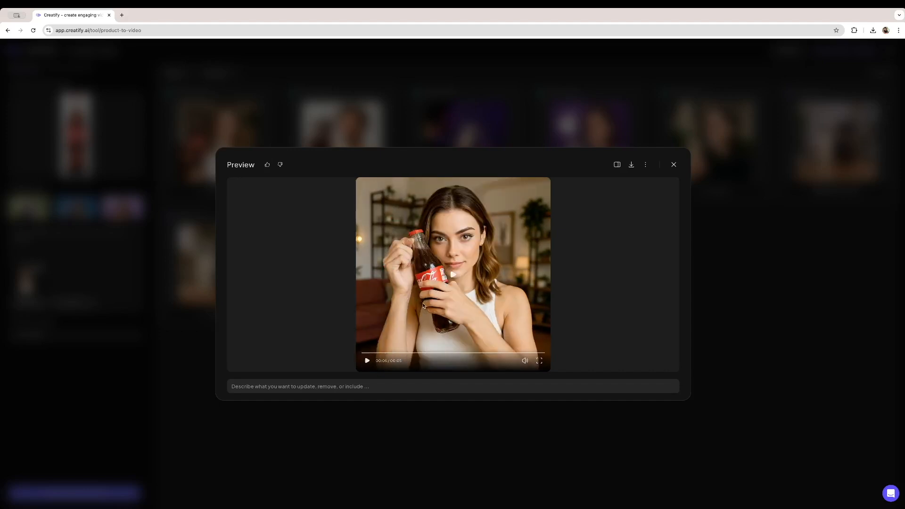
pyautogui.click(367, 361)
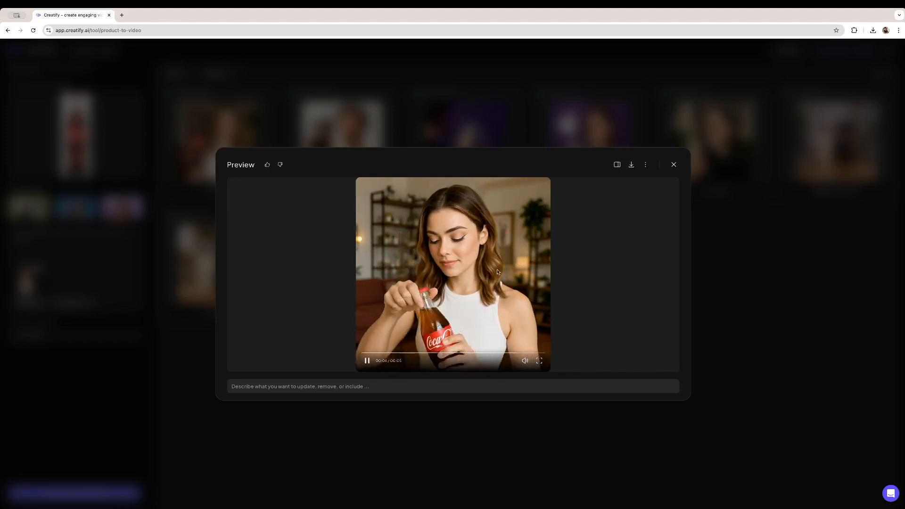
pyautogui.click(674, 165)
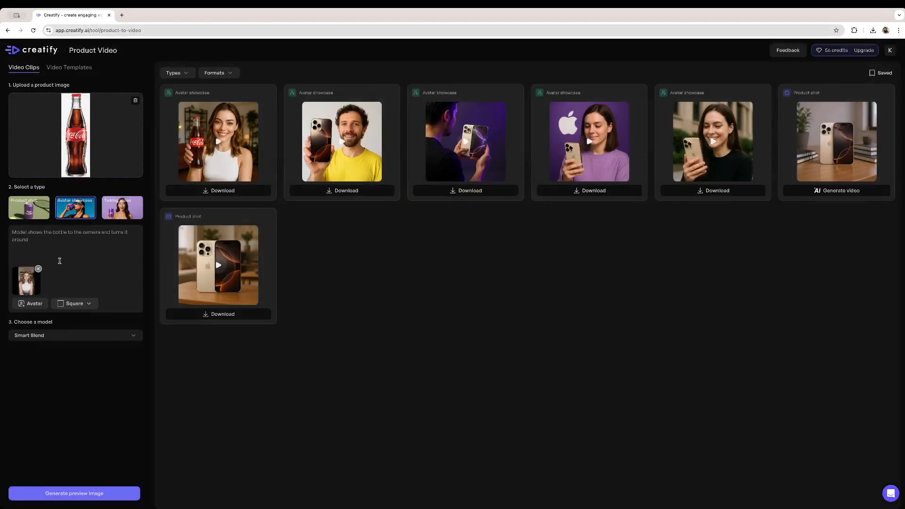
# - Replace the avatar with the custom avatar from the Custom Avatar collection
pyautogui.click(38, 269)
pyautogui.click(36, 275)
pyautogui.click(46, 292)
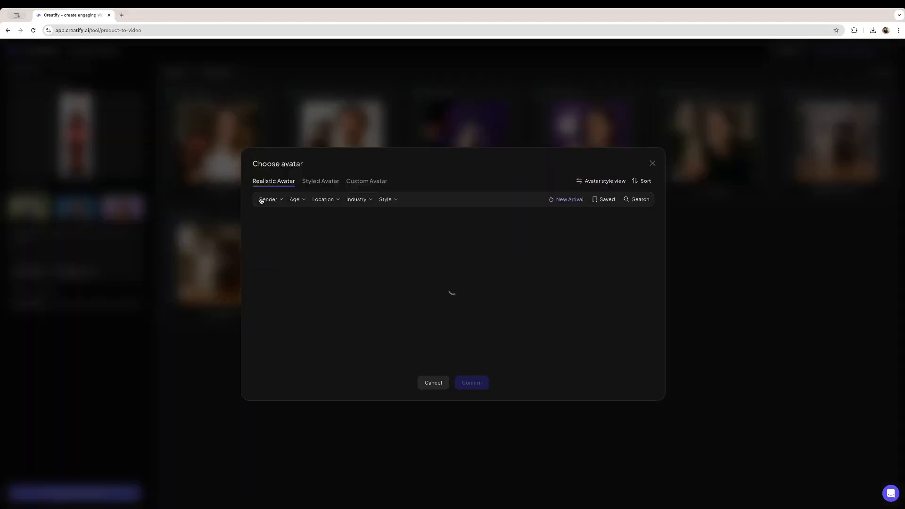
pyautogui.click(366, 182)
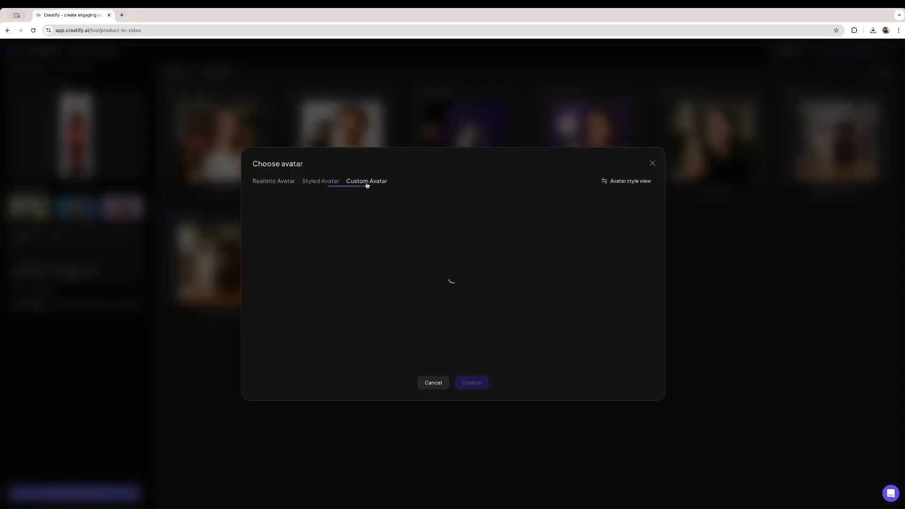
pyautogui.click(285, 233)
pyautogui.click(285, 234)
pyautogui.click(485, 385)
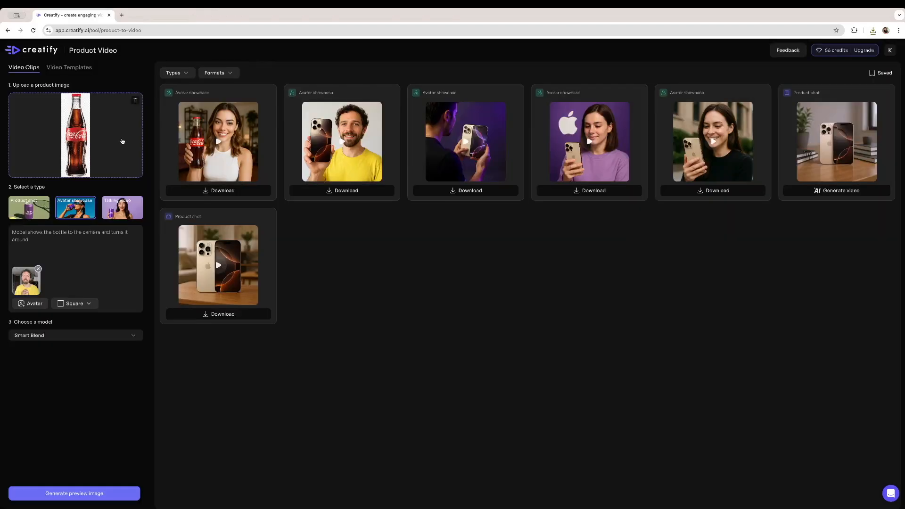
# - Replace the Coca-Cola product image by uploading pixel.png from the Desktop
pyautogui.click(135, 100)
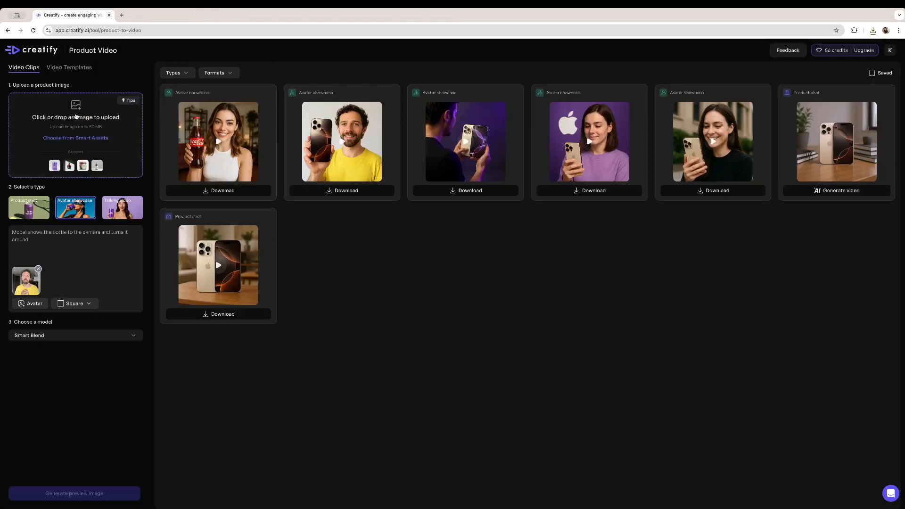
pyautogui.click(76, 116)
pyautogui.click(434, 229)
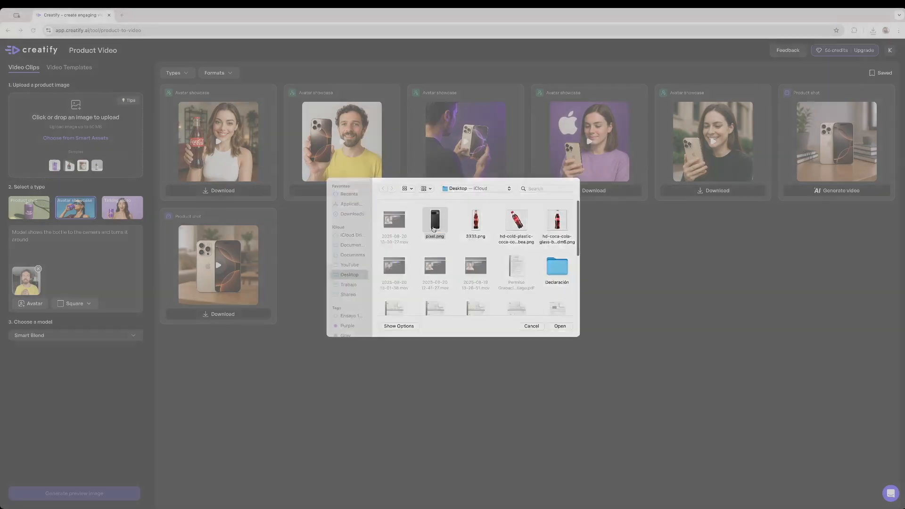
pyautogui.doubleClick(434, 230)
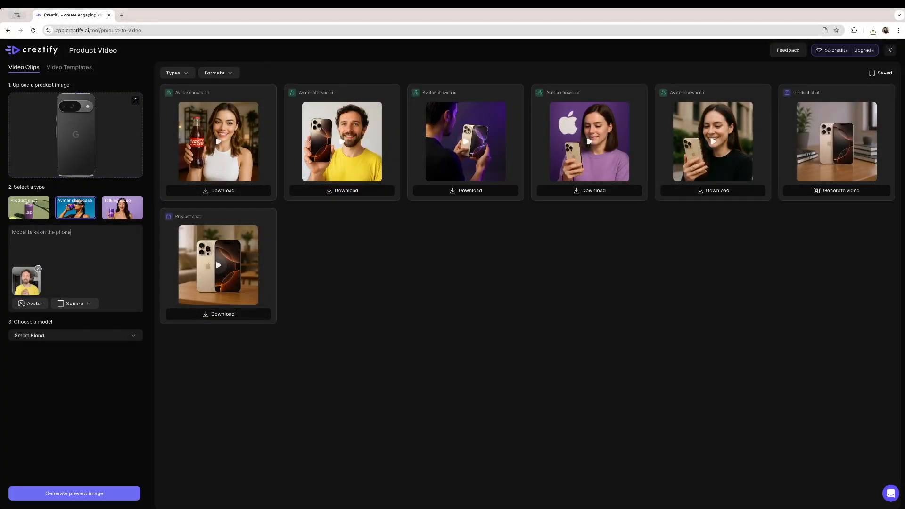
# - Generate a preview image of the avatar with the phone and close the preview
pyautogui.click(97, 494)
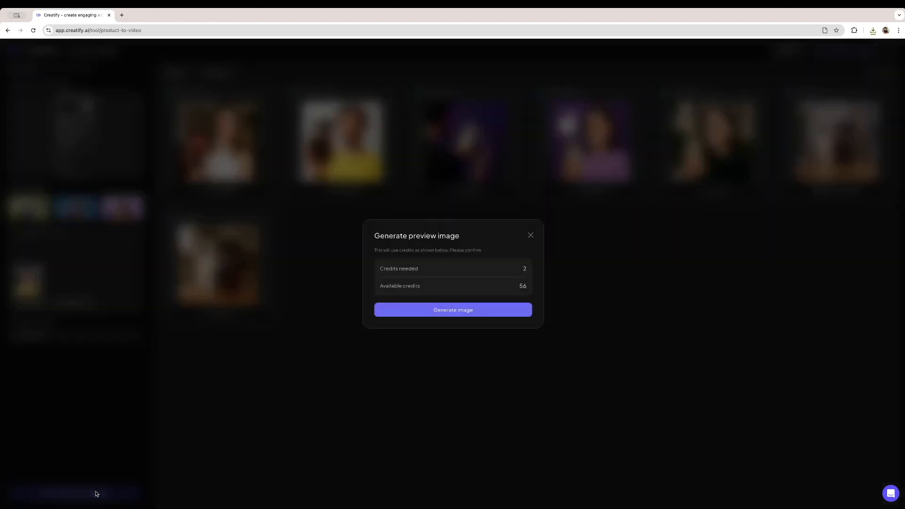
pyautogui.click(430, 313)
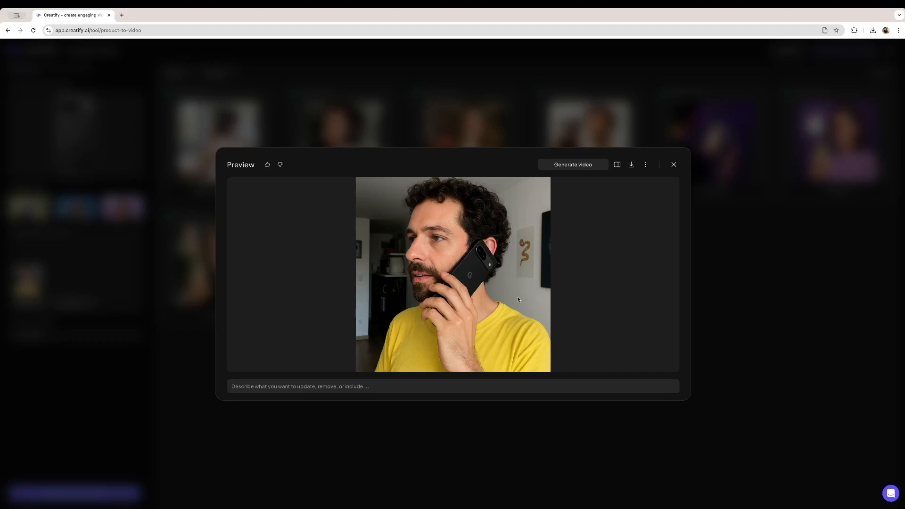
pyautogui.click(673, 165)
# - Generate a video from the new preview image with the prompt "Model talks on the phone"
pyautogui.click(354, 193)
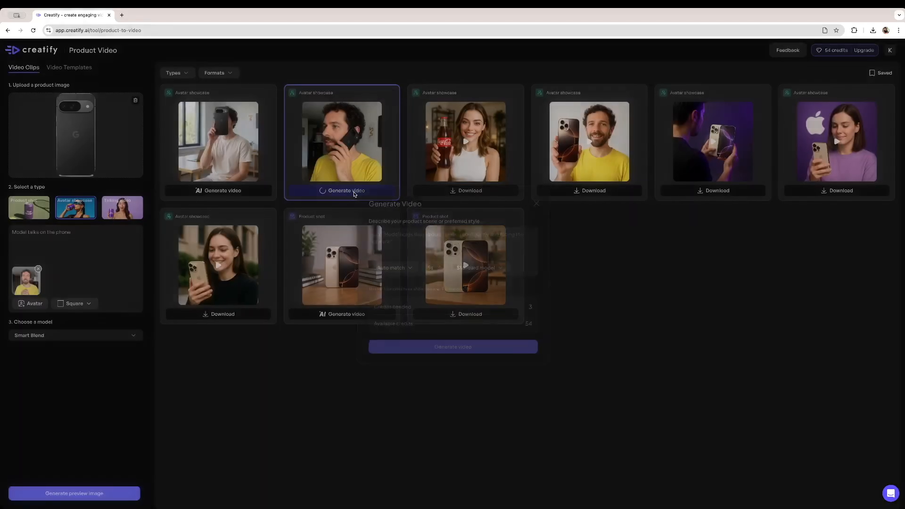
pyautogui.write('Model talks on the phone')
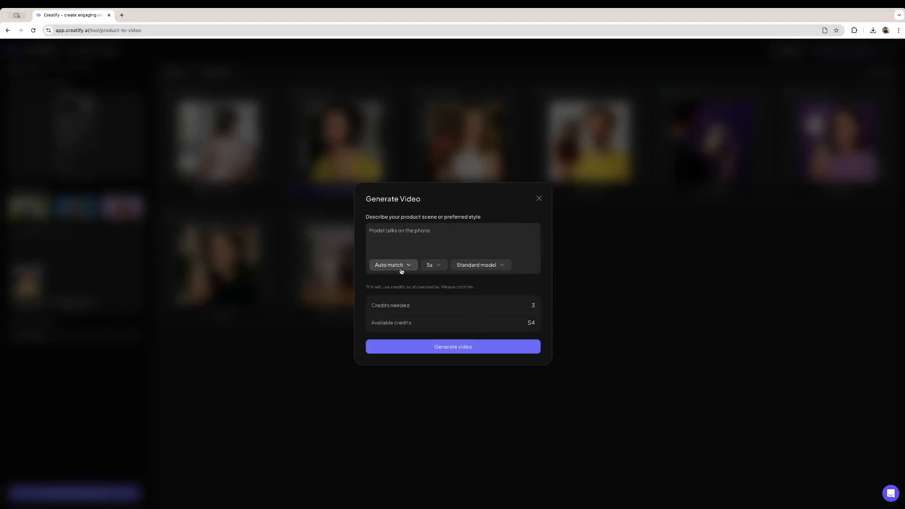
pyautogui.click(450, 349)
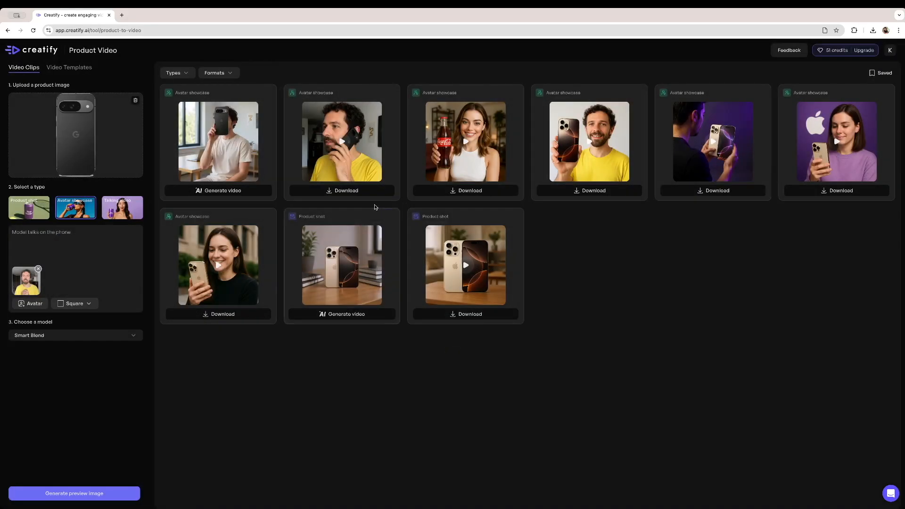
# - Play back the generated phone avatar video in the preview and close it
pyautogui.click(342, 143)
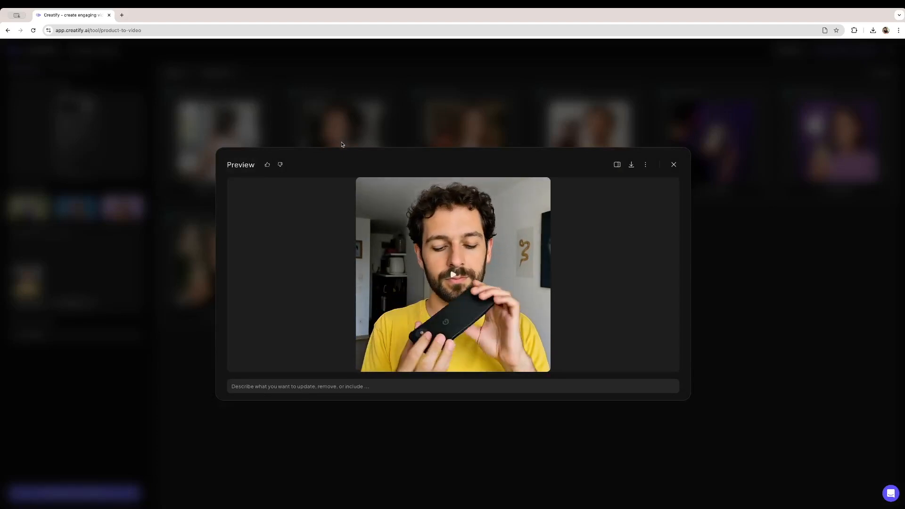
pyautogui.moveTo(452, 276)
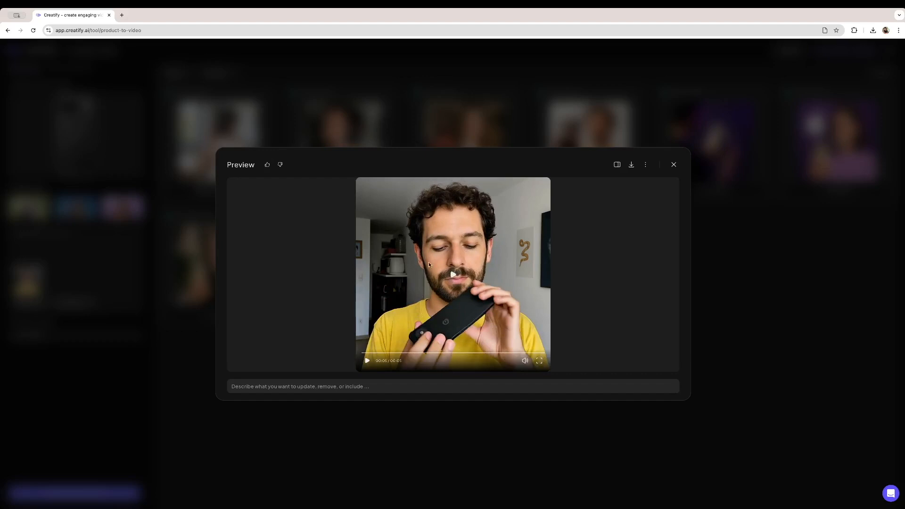
pyautogui.click(444, 284)
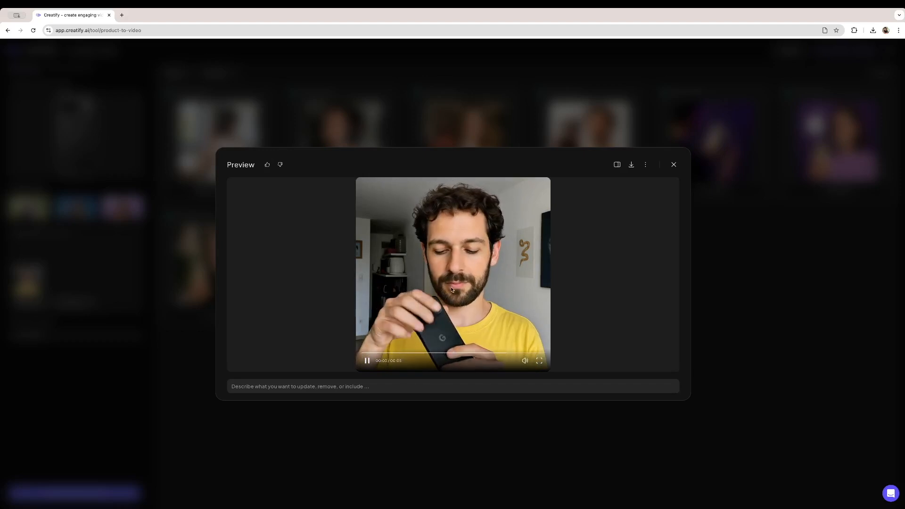
pyautogui.click(460, 262)
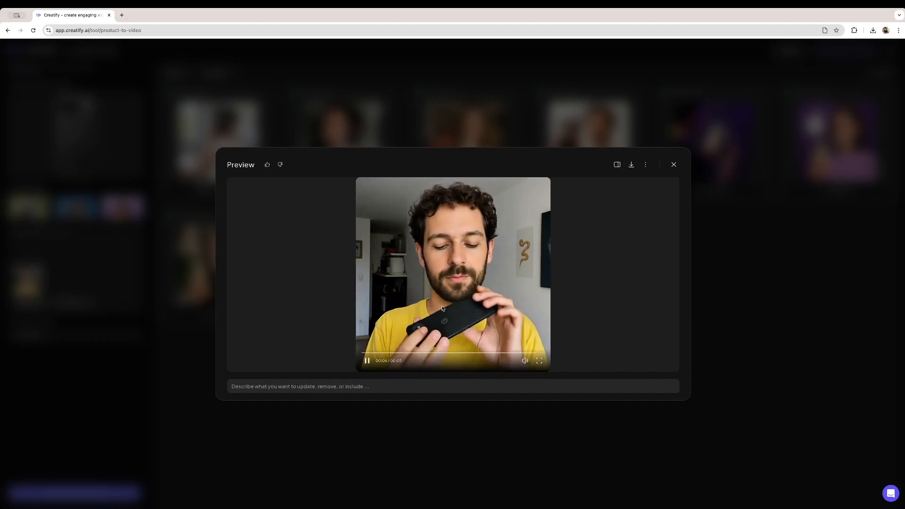
pyautogui.click(454, 276)
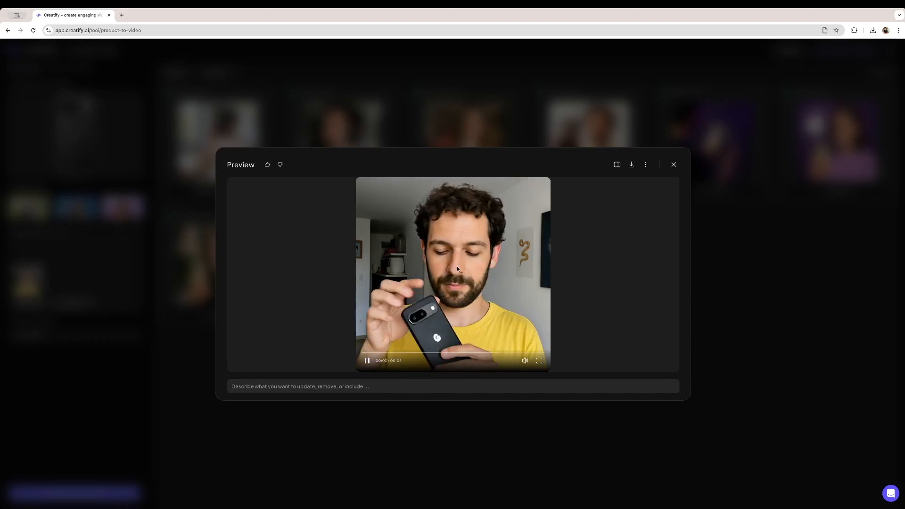
pyautogui.click(468, 145)
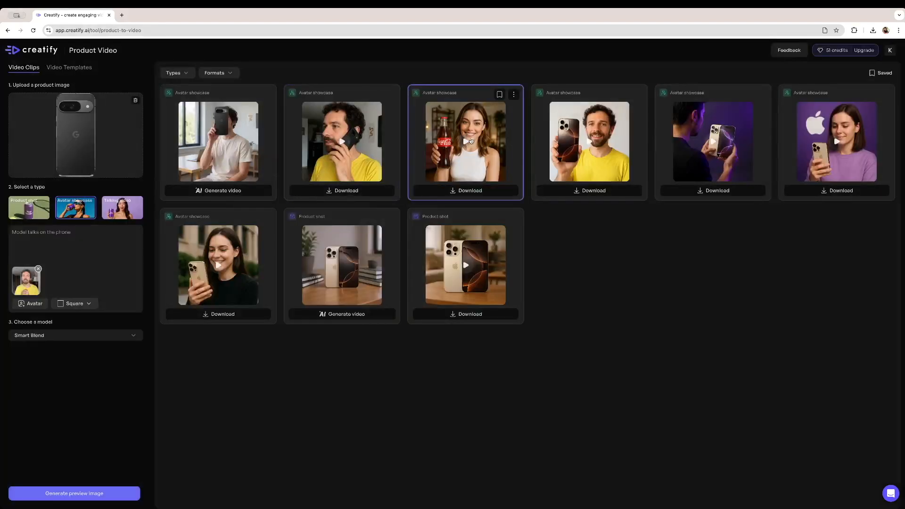
# - Preview the Coca-Cola video and the sample iPhone avatar video, then close the preview
pyautogui.click(472, 141)
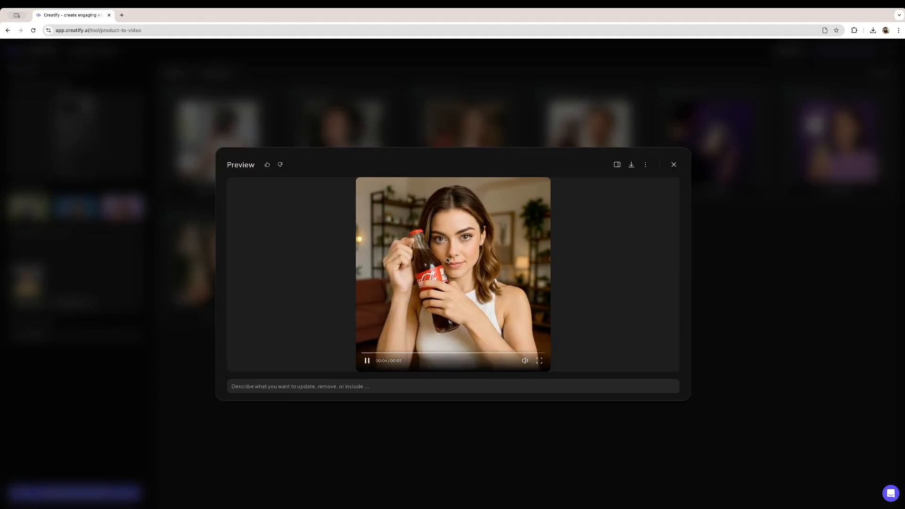
pyautogui.click(466, 273)
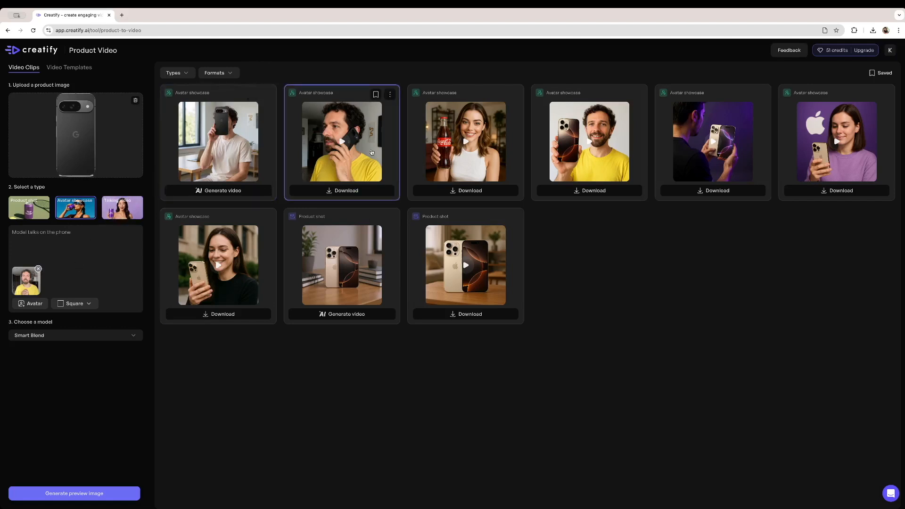
pyautogui.click(220, 270)
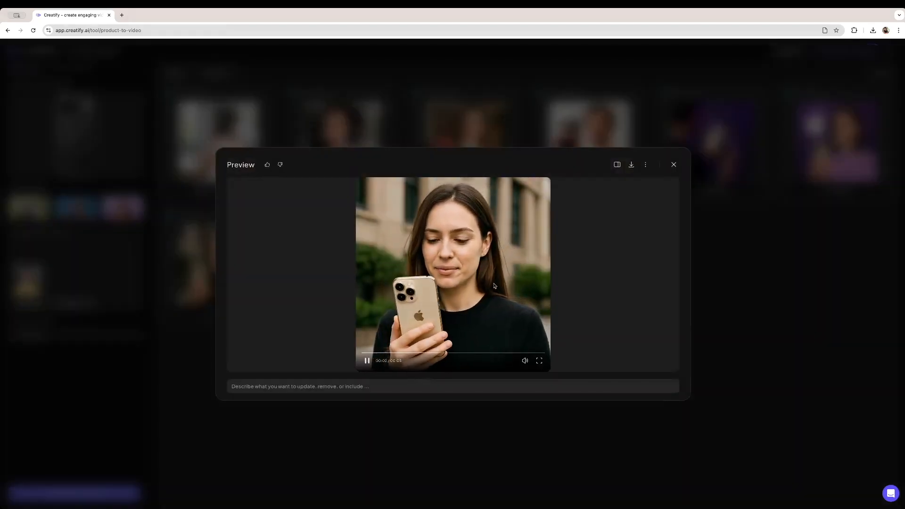
pyautogui.click(674, 165)
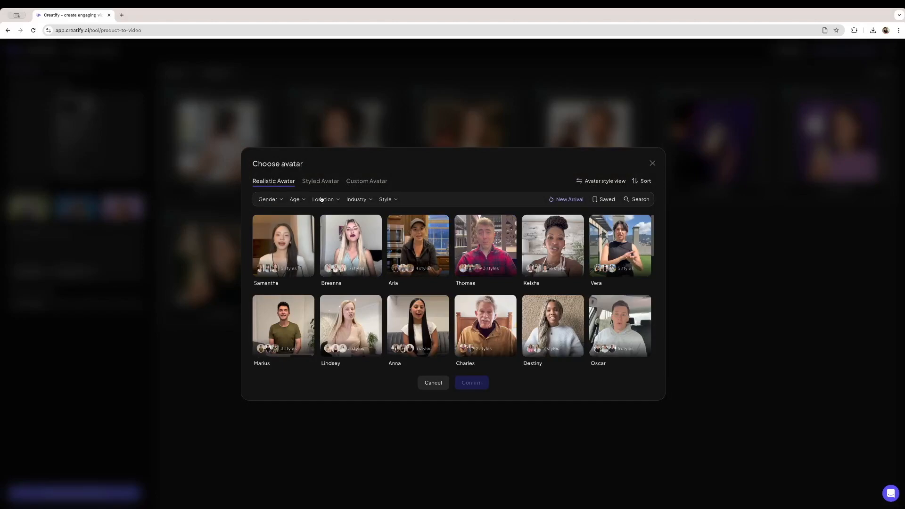
# - Switch the avatar to the styled avatar Mikey and view the resulting preview image
pyautogui.click(321, 181)
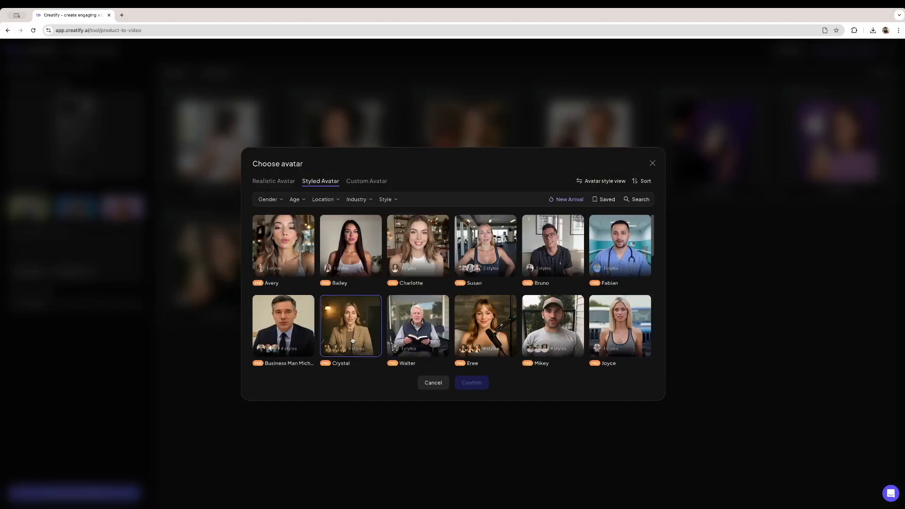
pyautogui.click(552, 323)
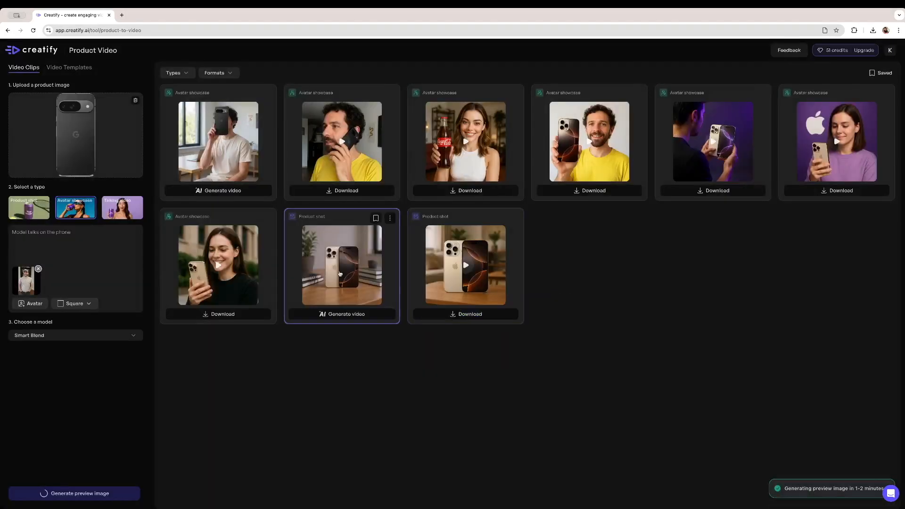
pyautogui.click(219, 142)
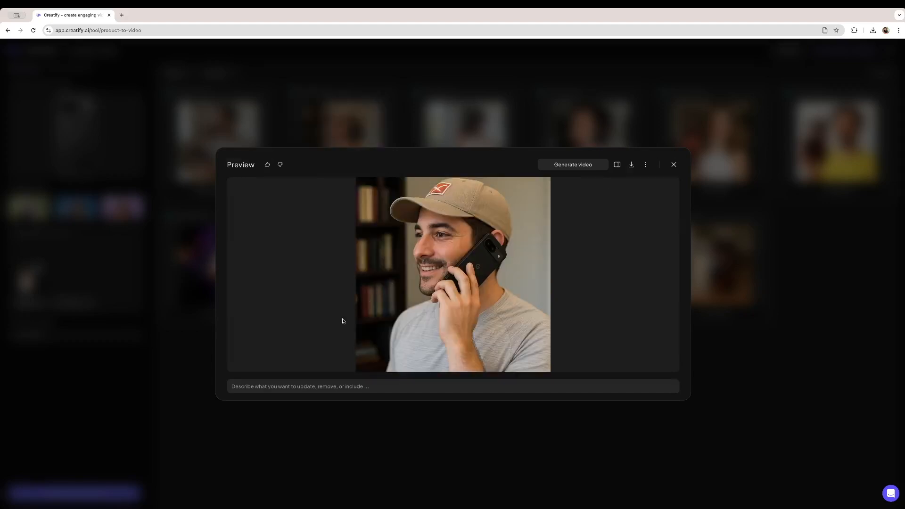
pyautogui.click(674, 164)
# - Generate a video from the Mikey preview using the Veo 3 model and the prompt "Model talks on the phone"
pyautogui.click(342, 192)
pyautogui.click(467, 267)
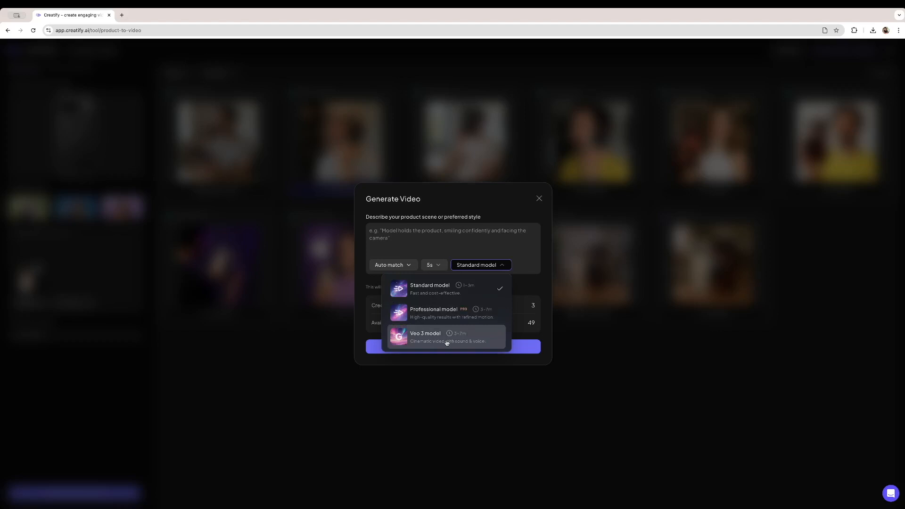
pyautogui.click(446, 343)
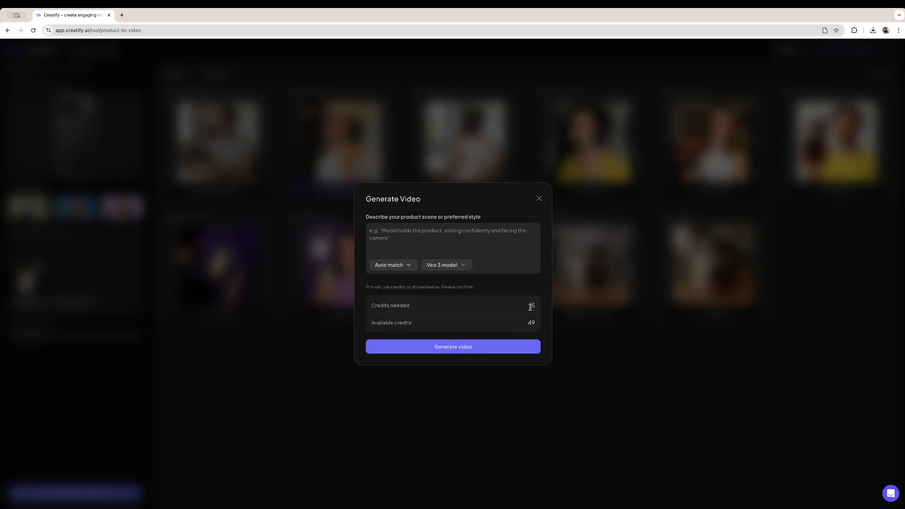
pyautogui.click(478, 244)
pyautogui.write('Model talks on the phone')
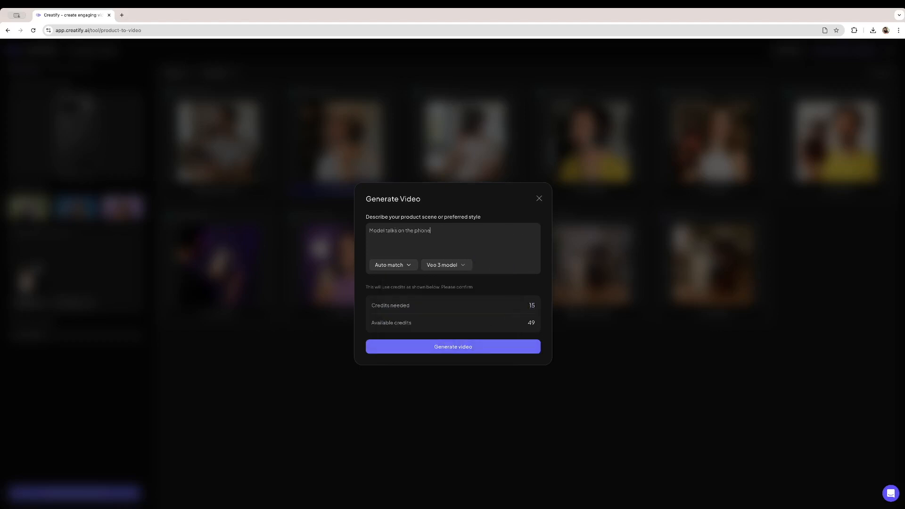
pyautogui.click(454, 347)
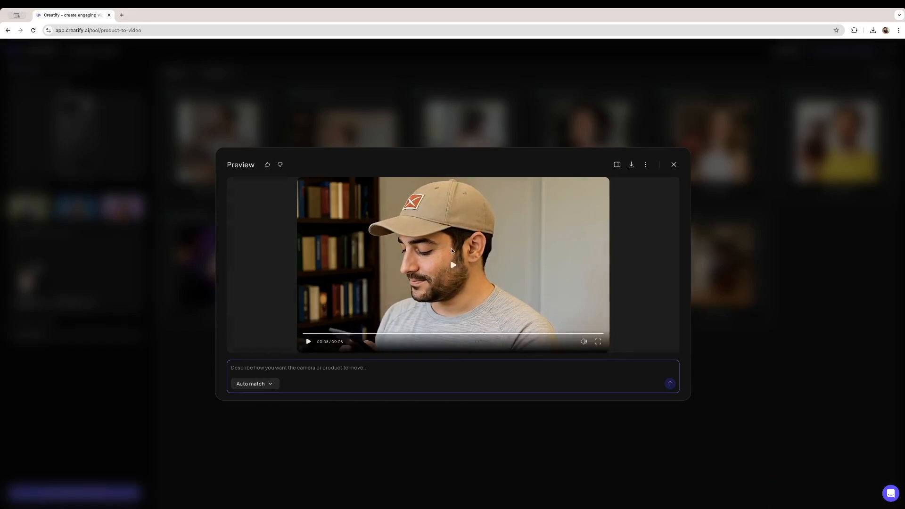
# - Play back the generated Veo 3 video in the preview
pyautogui.click(453, 265)
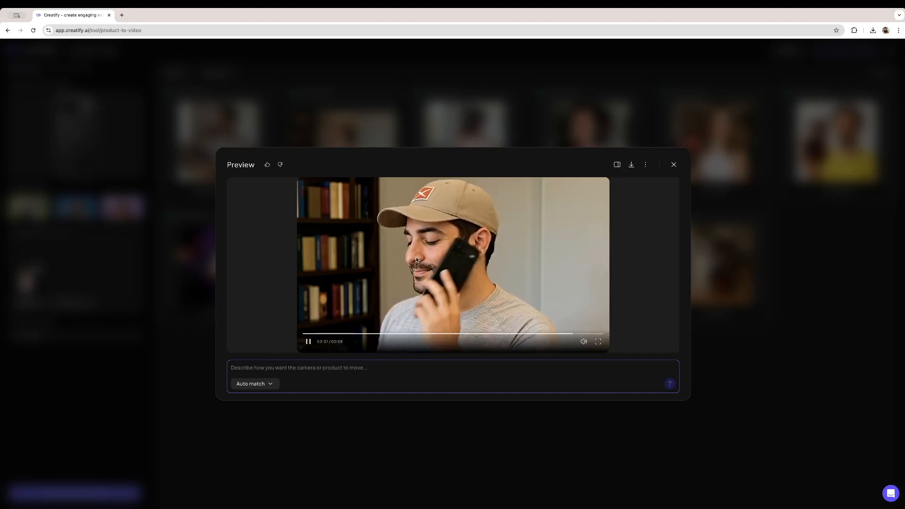
pyautogui.click(307, 343)
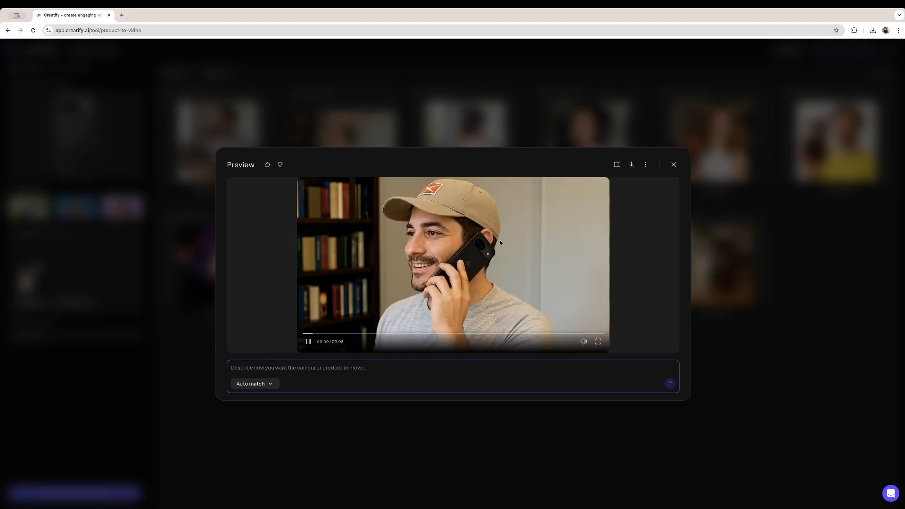